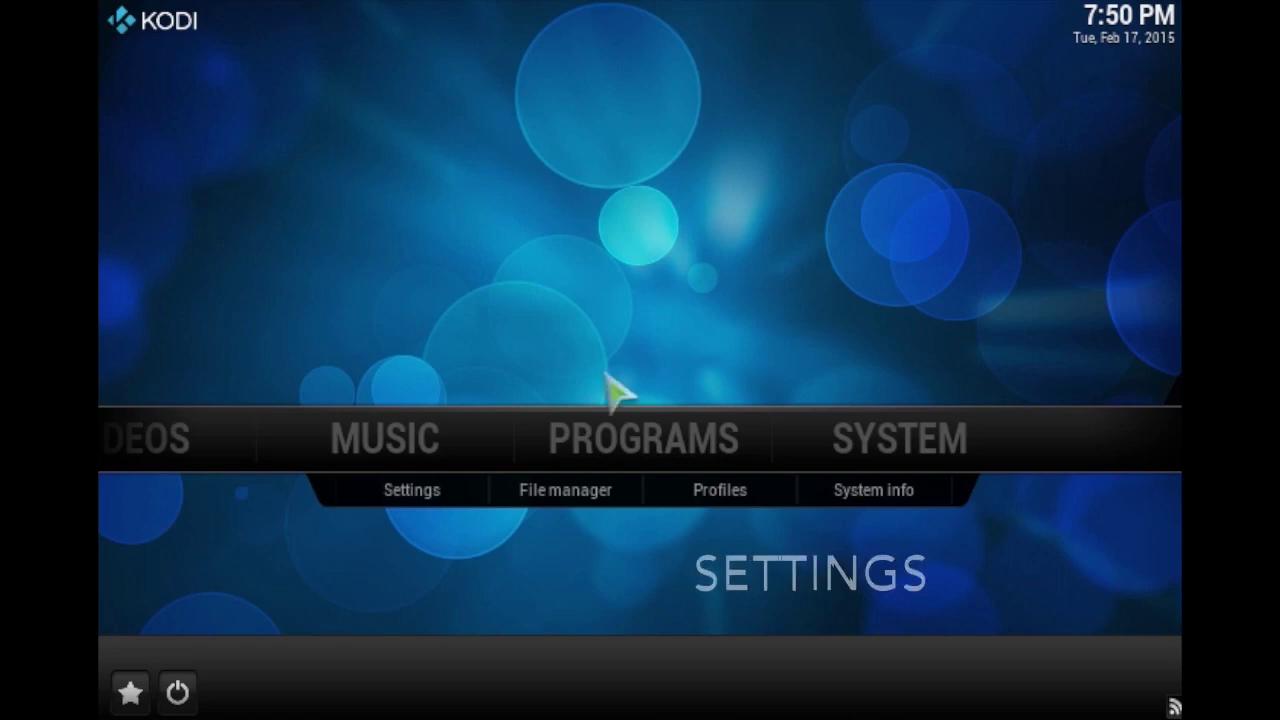
- Open the Add-ons section of the system settings
{"action": "key", "text": "Up"}
{"action": "key", "text": "Down"}
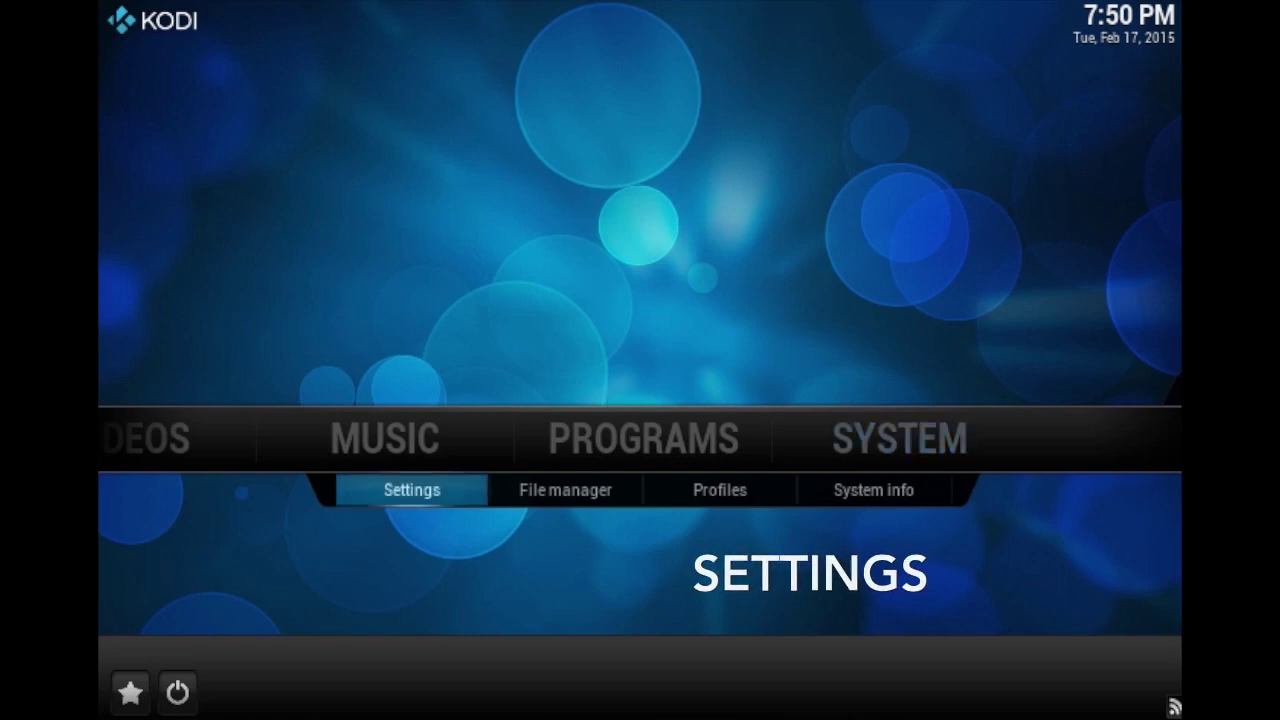
{"action": "key", "text": "Return"}
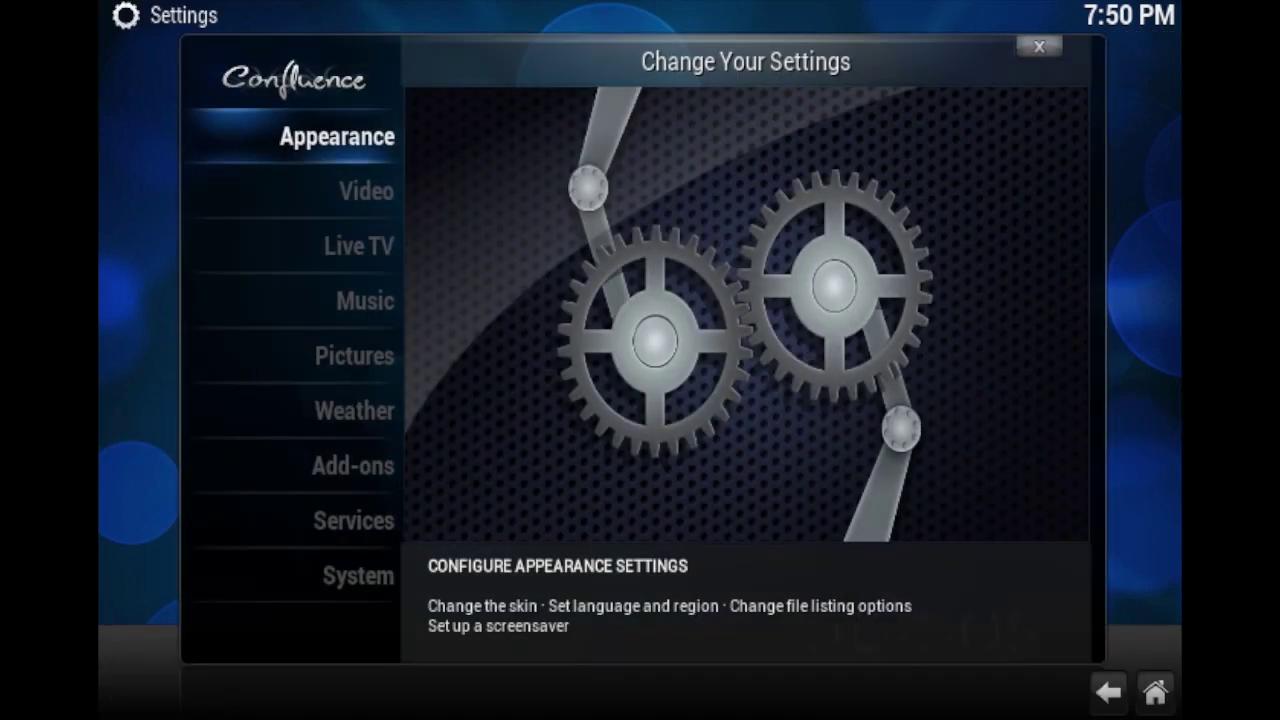
{"action": "key", "text": "Down"}
{"action": "key", "text": "Down"}
{"action": "key", "text": "Down"}
{"action": "key", "text": "Down"}
{"action": "key", "text": "Down"}
{"action": "key", "text": "Down"}
{"action": "key", "text": "Down"}
{"action": "key", "text": "Up"}
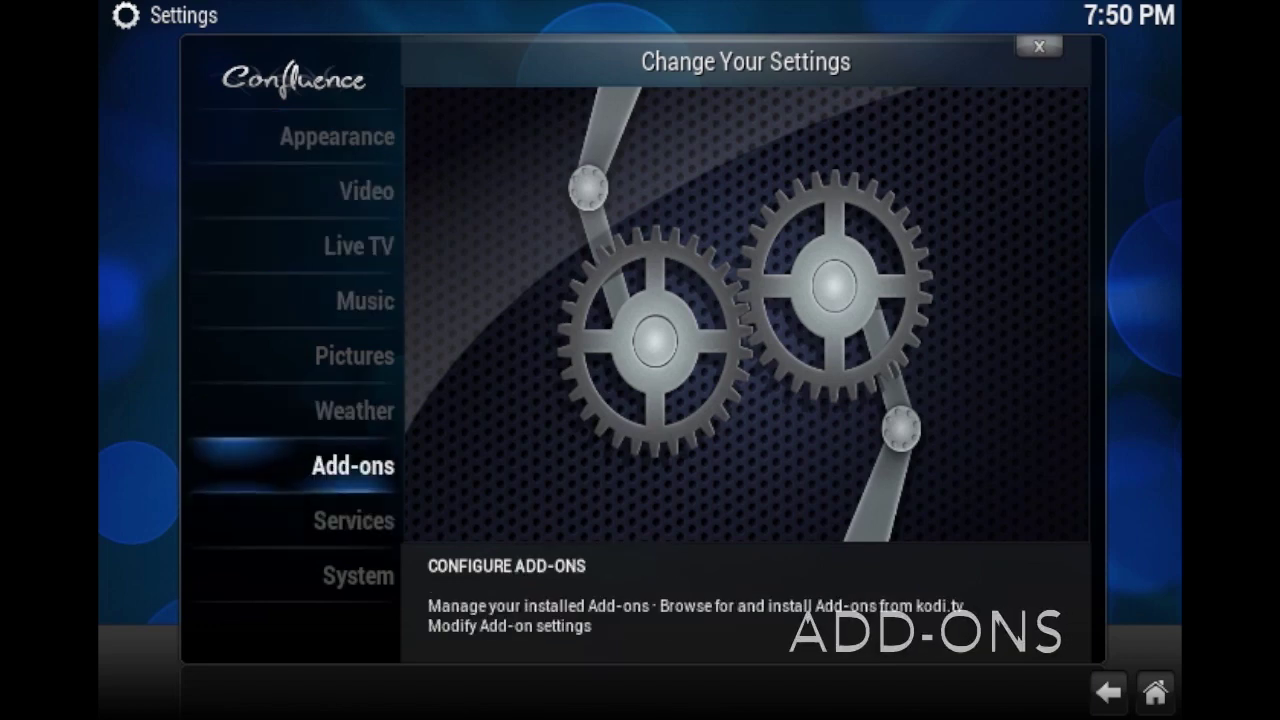
{"action": "key", "text": "Return"}
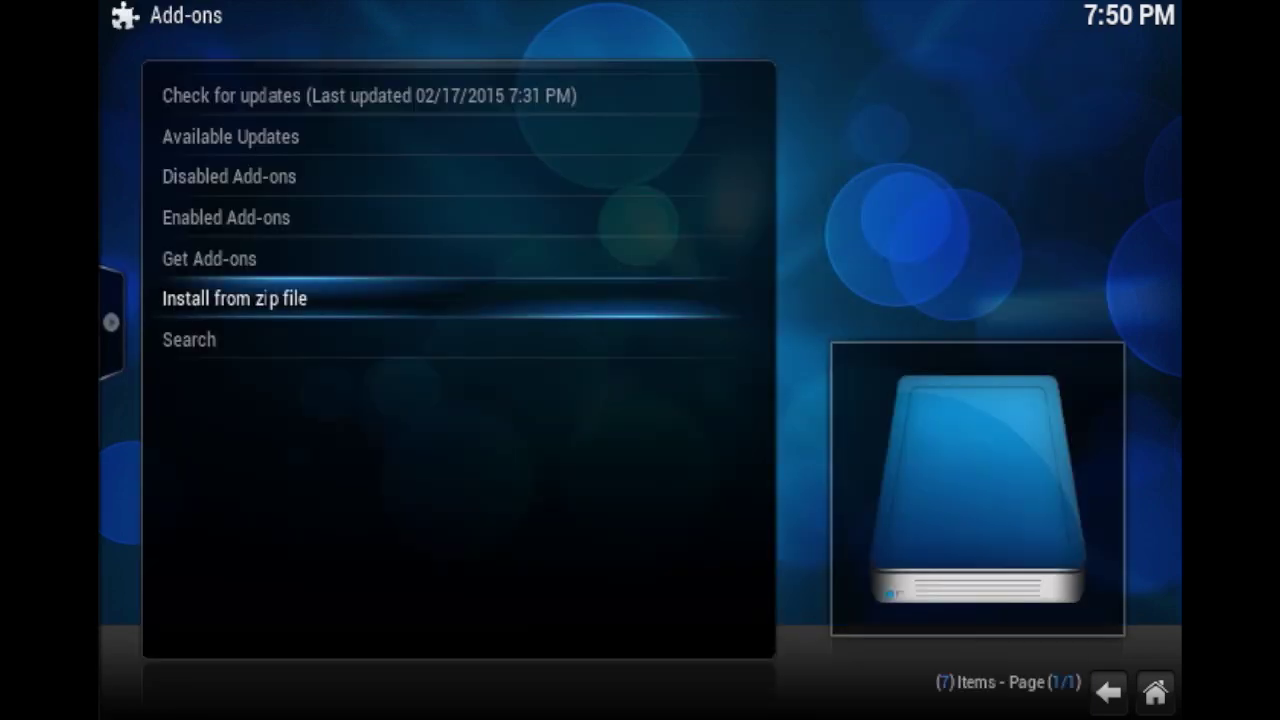
- Install the add-on from script.xbmc.hue.ambilight-master (1).zip in the "1 XBMC folder on the Desktop
{"action": "key", "text": "Return"}
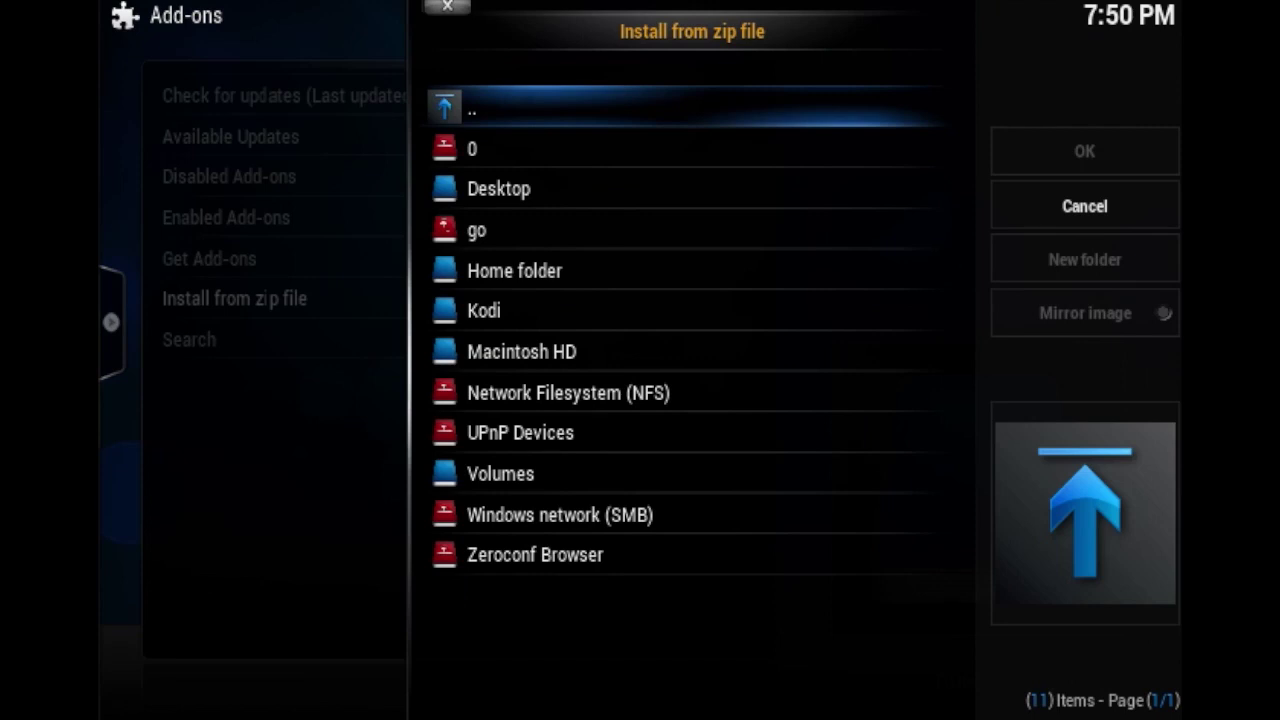
{"action": "key", "text": "Down"}
{"action": "key", "text": "Down"}
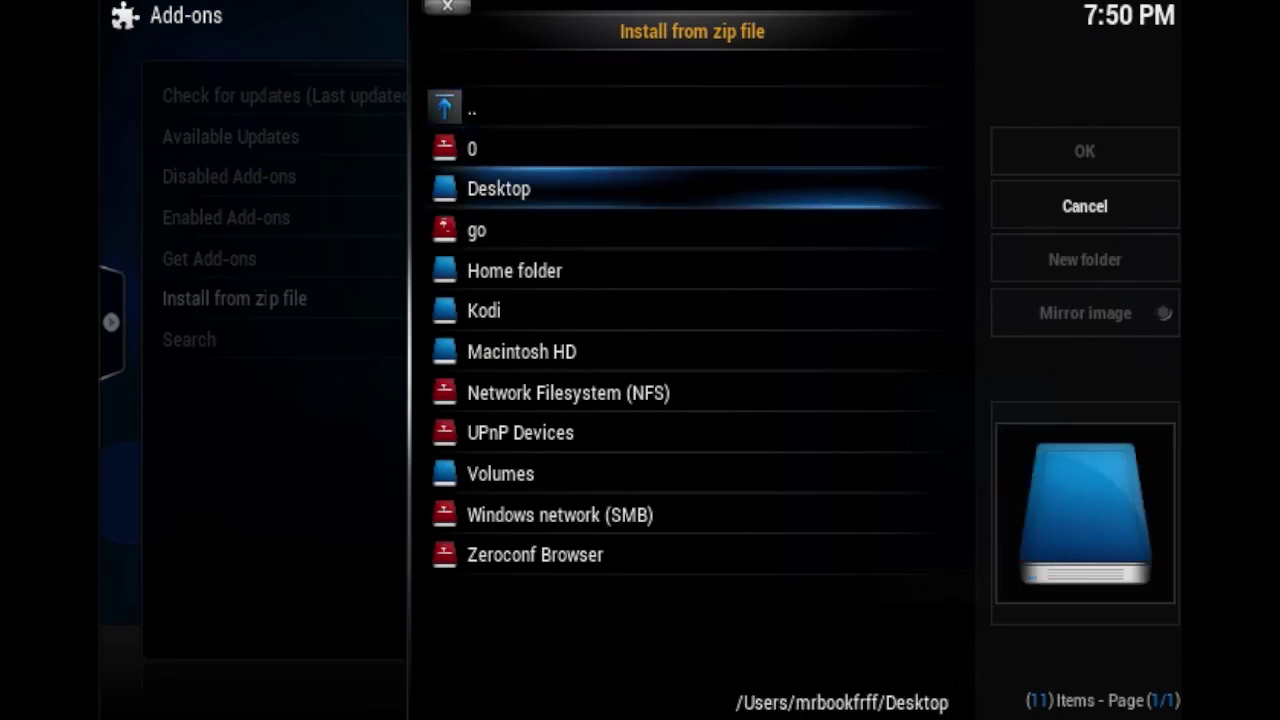
{"action": "key", "text": "Return"}
{"action": "key", "text": "Down"}
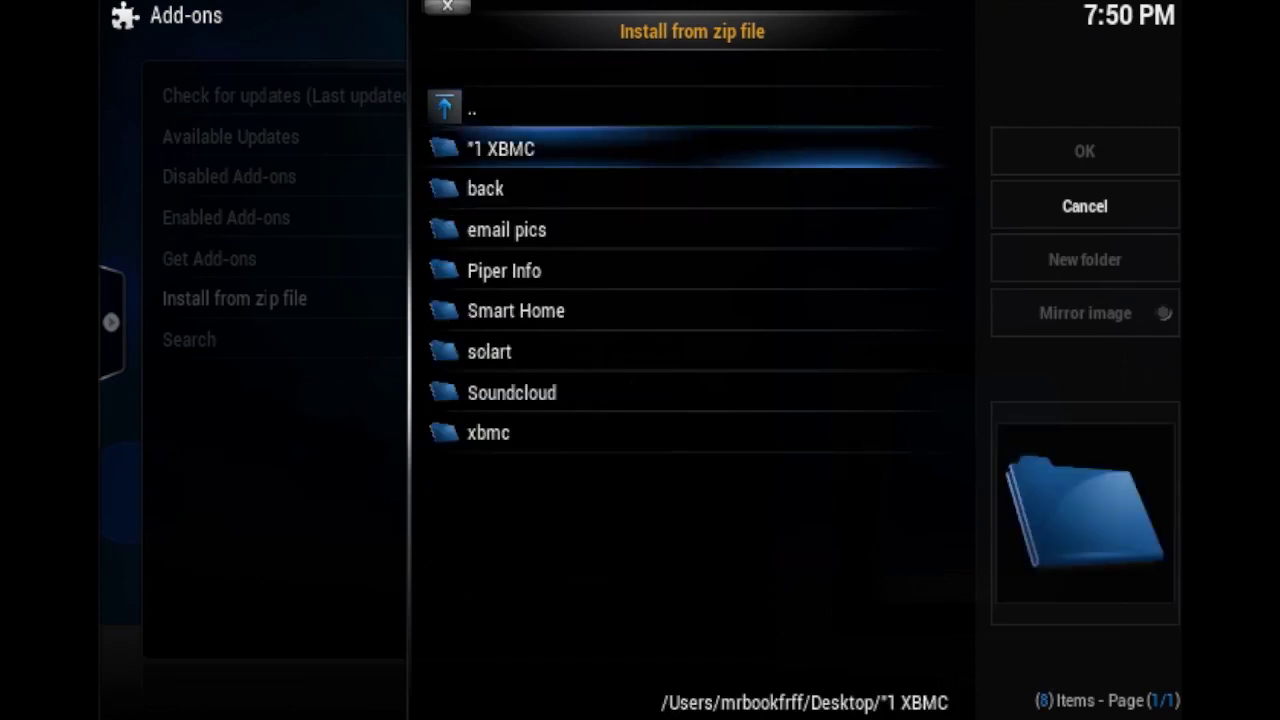
{"action": "key", "text": "Return"}
{"action": "key", "text": "Down"}
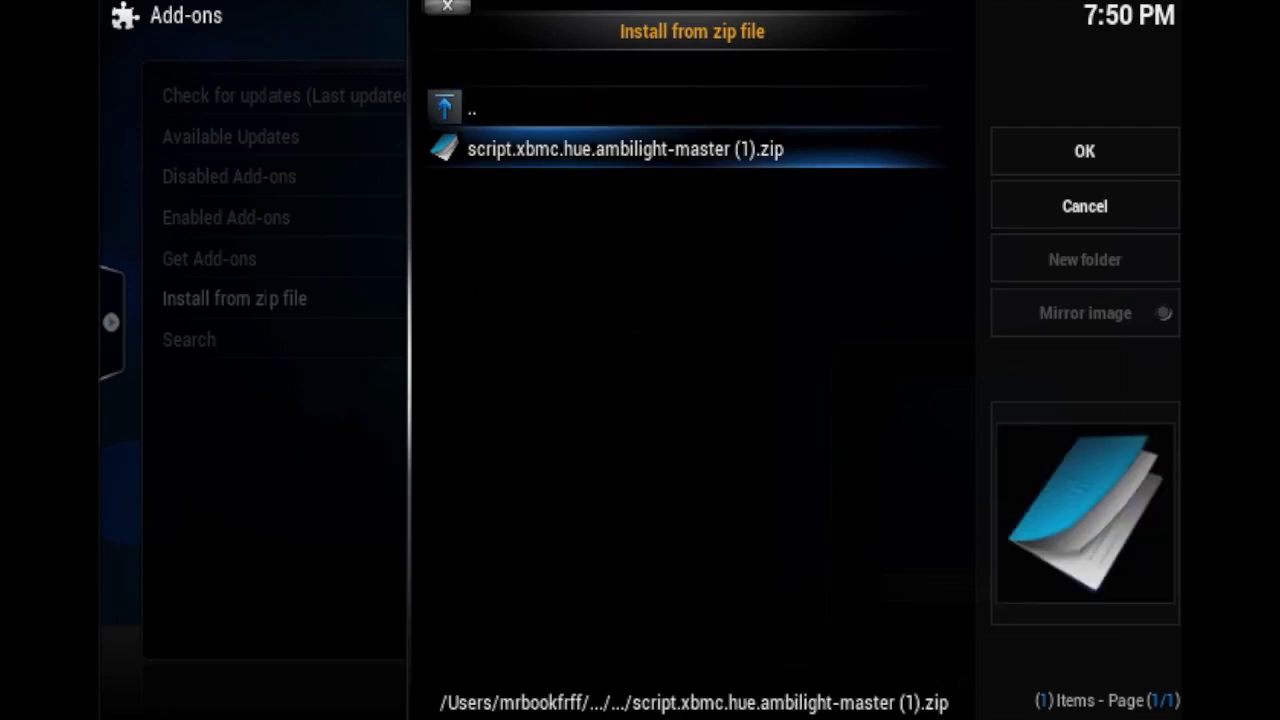
{"action": "key", "text": "Return"}
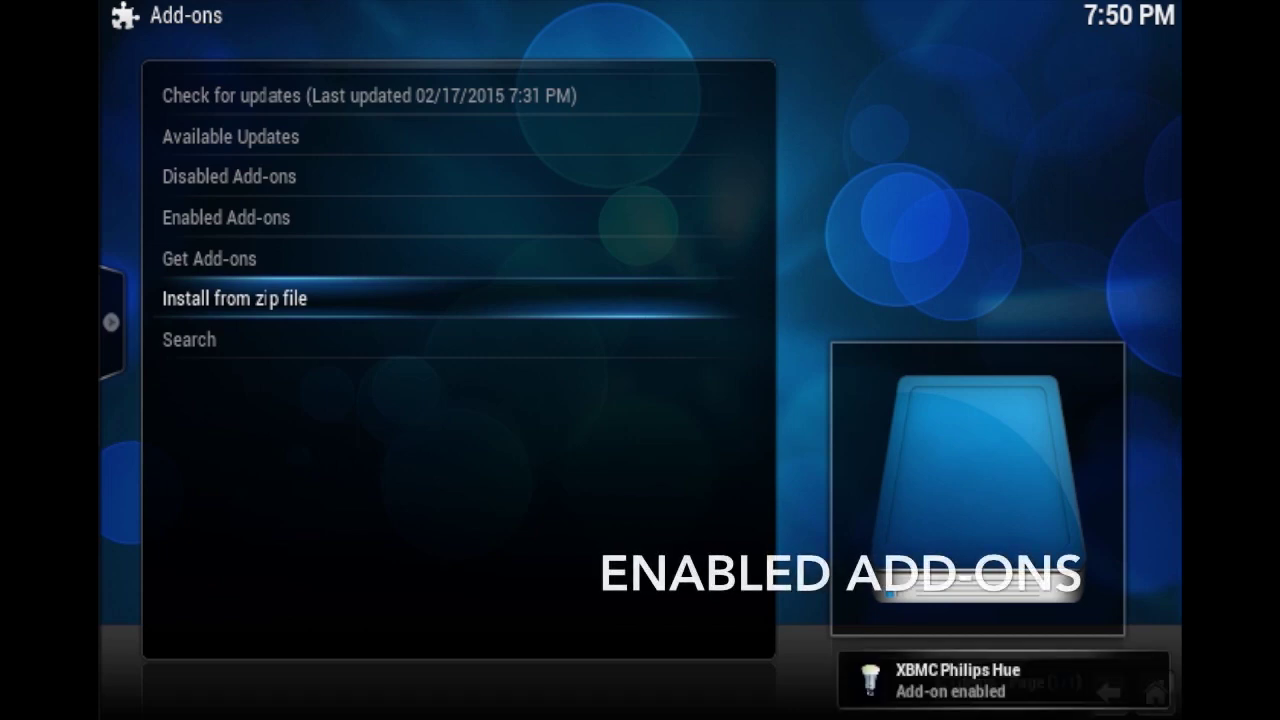
- Show the enabled add-ons in the Services category
{"action": "key", "text": "Up"}
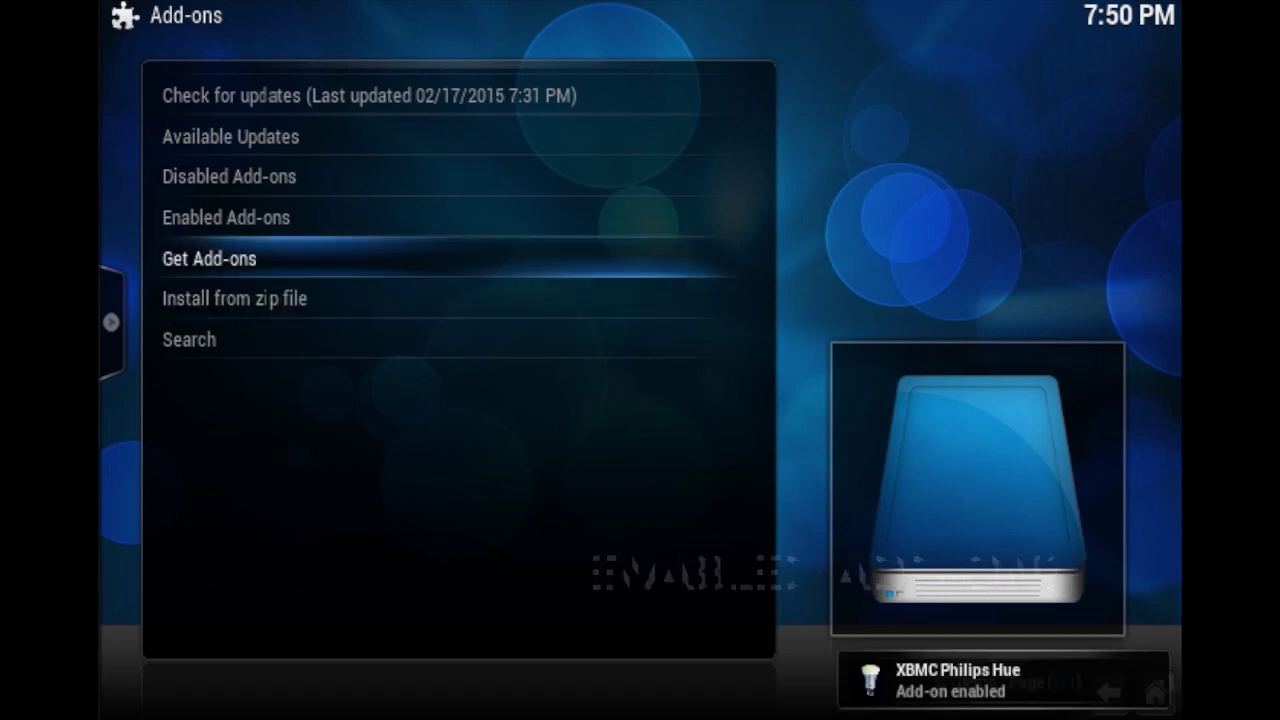
{"action": "key", "text": "Up"}
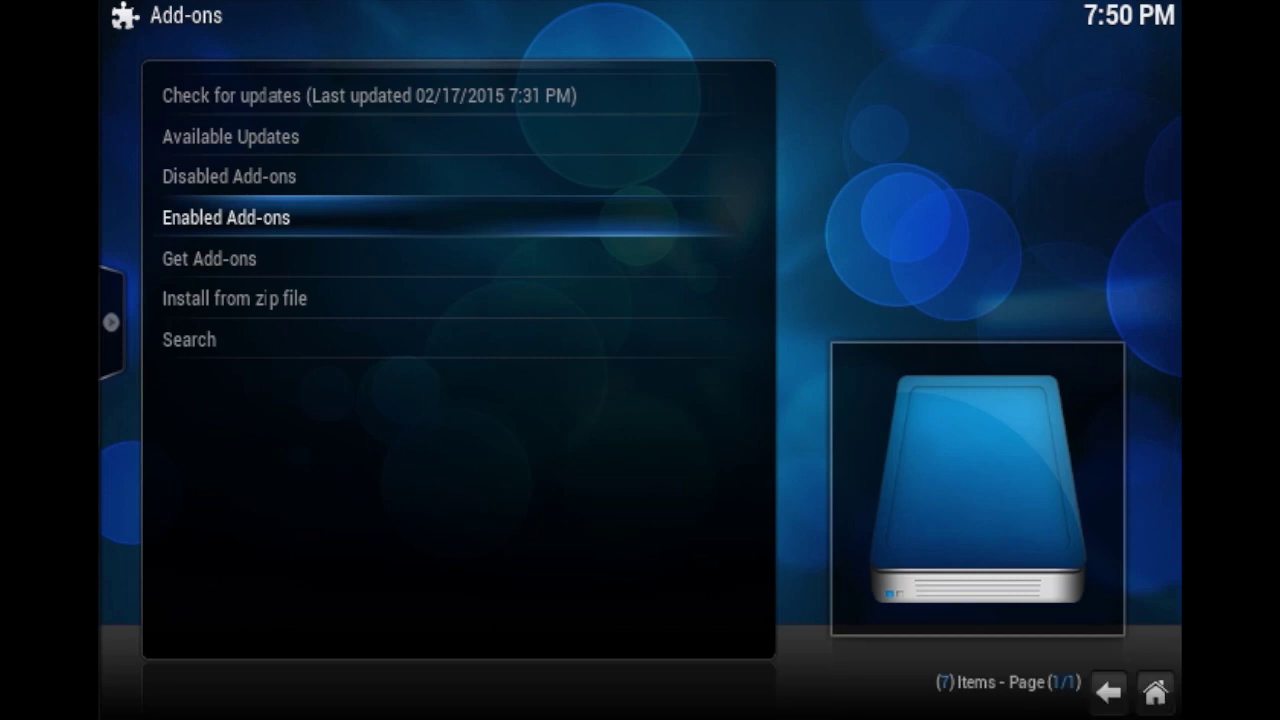
{"action": "key", "text": "Return"}
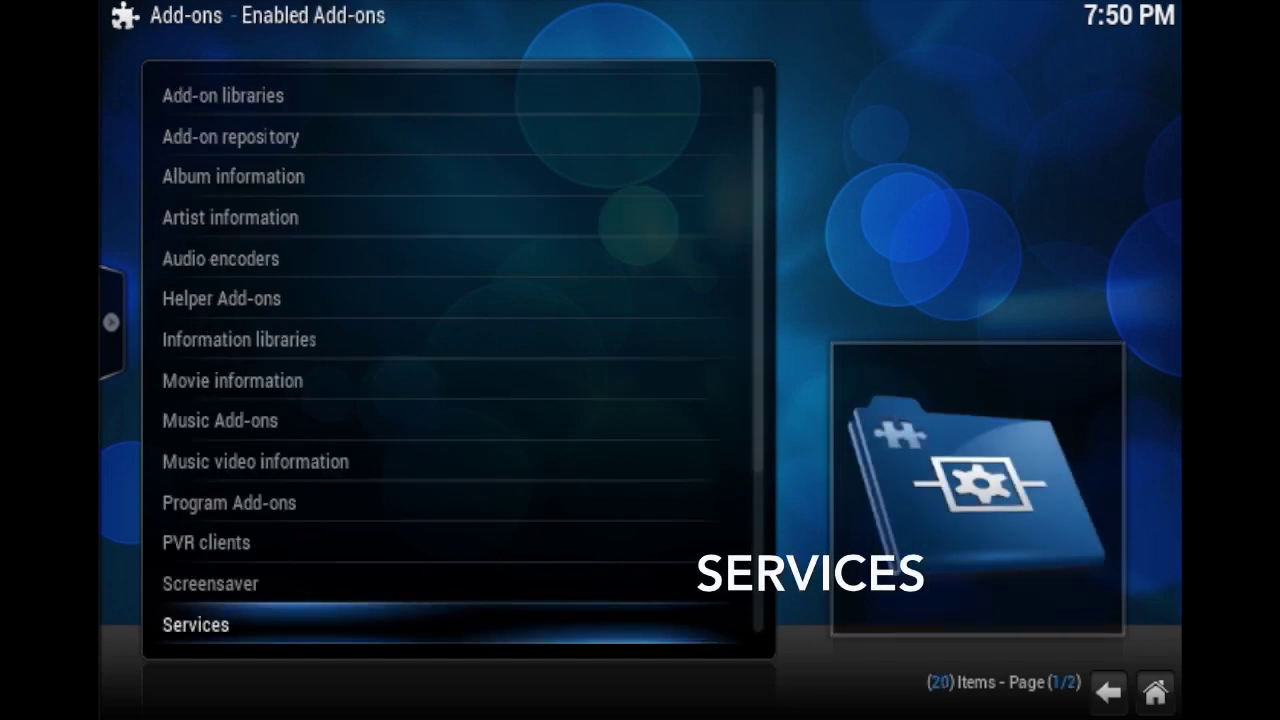
{"action": "key", "text": "Return"}
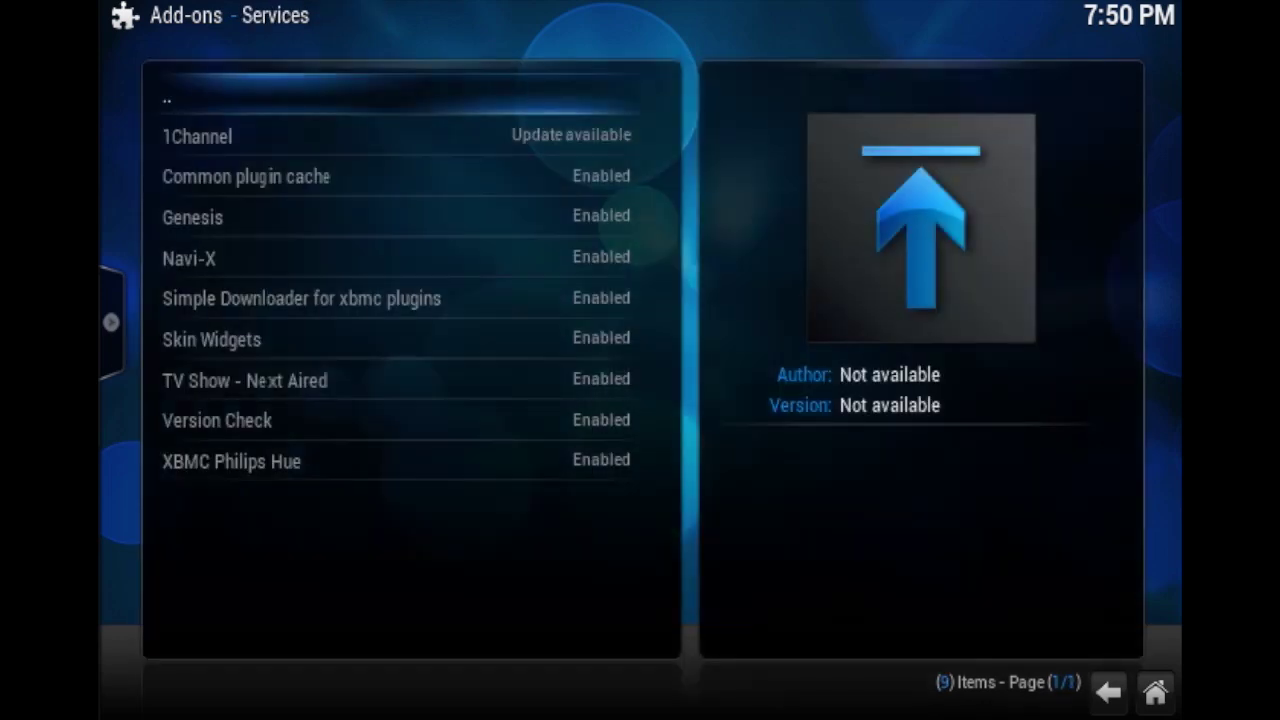
- Open the configuration settings of the XBMC Philips Hue service add-on
{"action": "key", "text": "Down"}
{"action": "key", "text": "Down"}
{"action": "key", "text": "Down"}
{"action": "key", "text": "Down"}
{"action": "key", "text": "Down"}
{"action": "key", "text": "Down"}
{"action": "key", "text": "Down"}
{"action": "key", "text": "Down"}
{"action": "key", "text": "Down"}
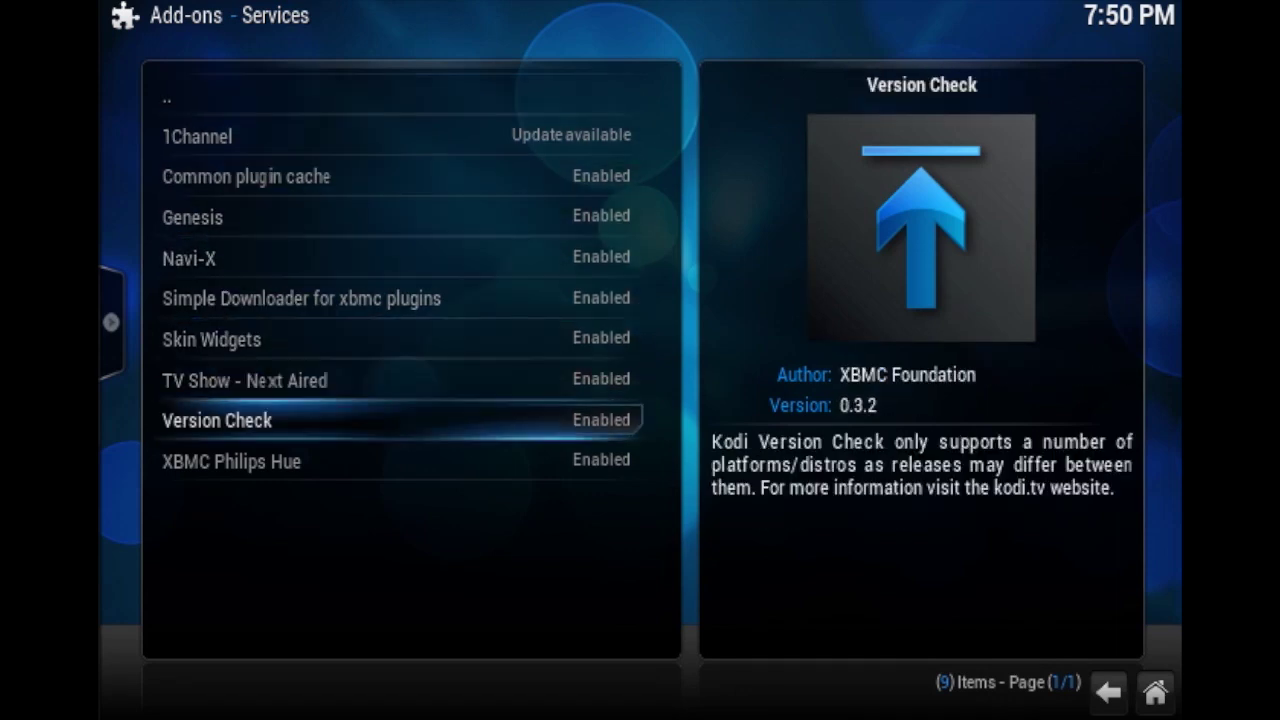
{"action": "key", "text": "Down"}
{"action": "key", "text": "Up"}
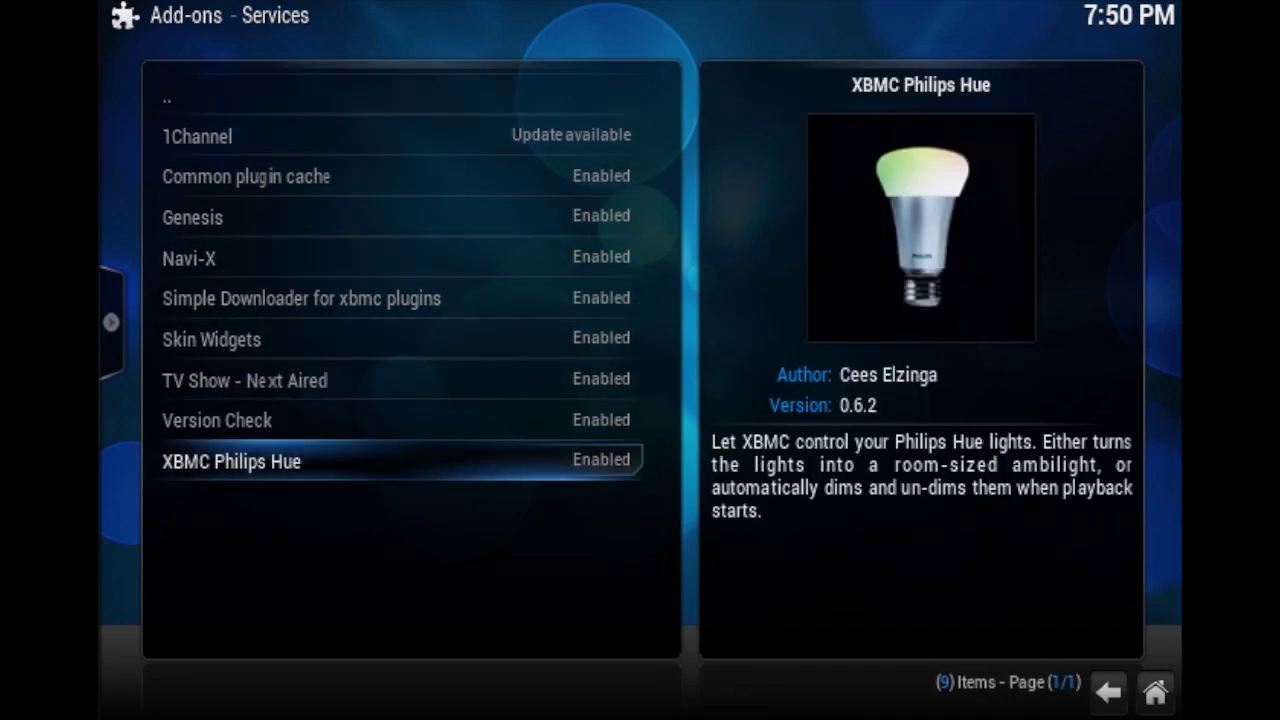
{"action": "key", "text": "Return"}
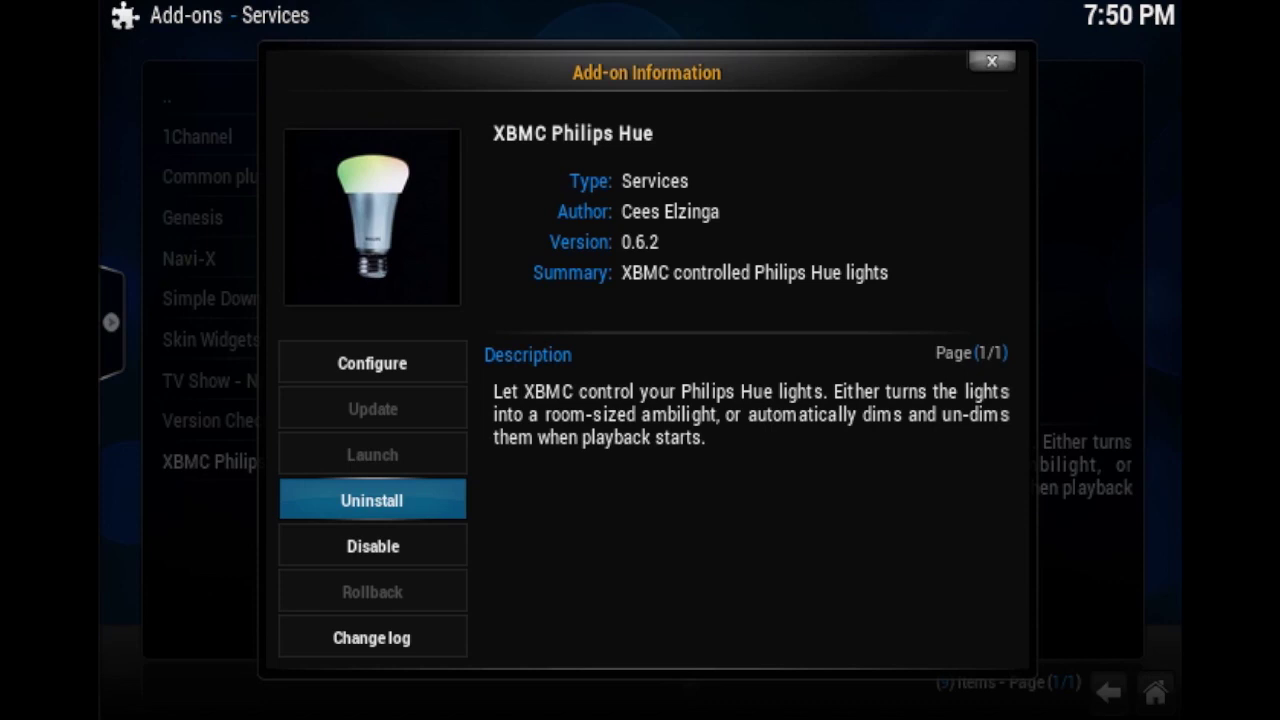
{"action": "key", "text": "Up"}
{"action": "key", "text": "Return"}
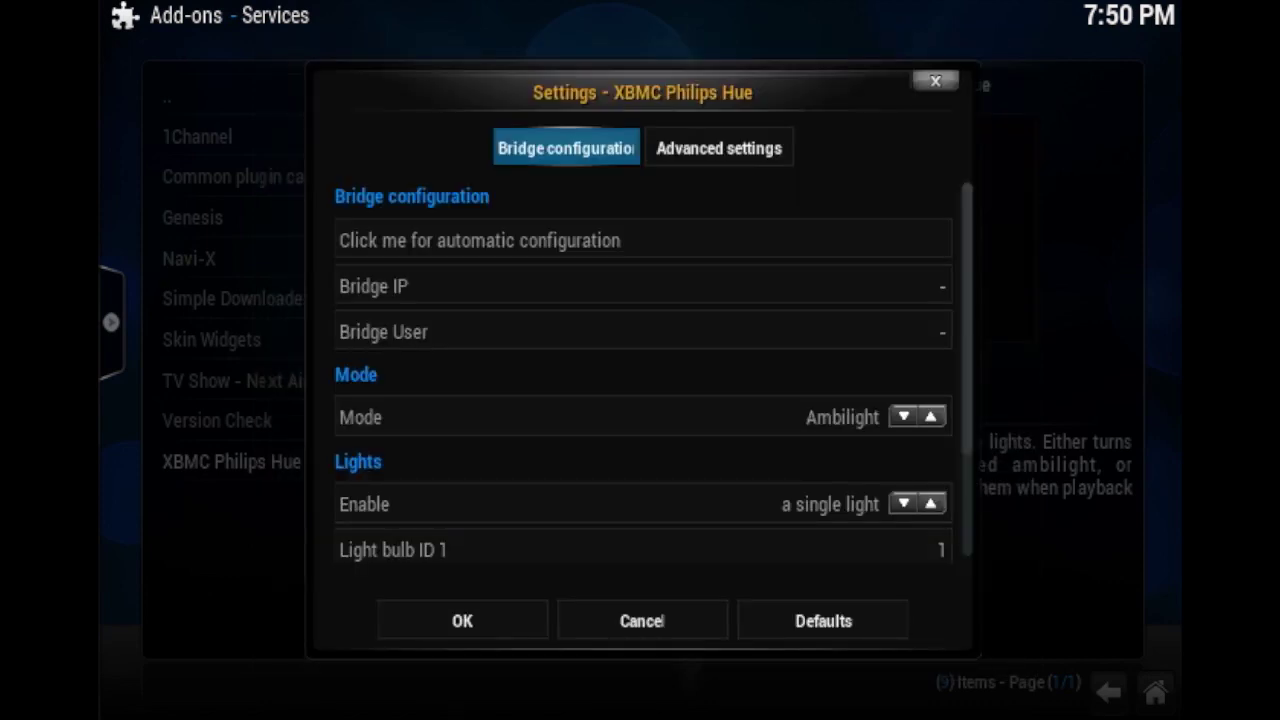
- Run the automatic bridge configuration and check the Bridge IP and Bridge User entries
{"action": "key", "text": "Down"}
{"action": "key", "text": "Return"}
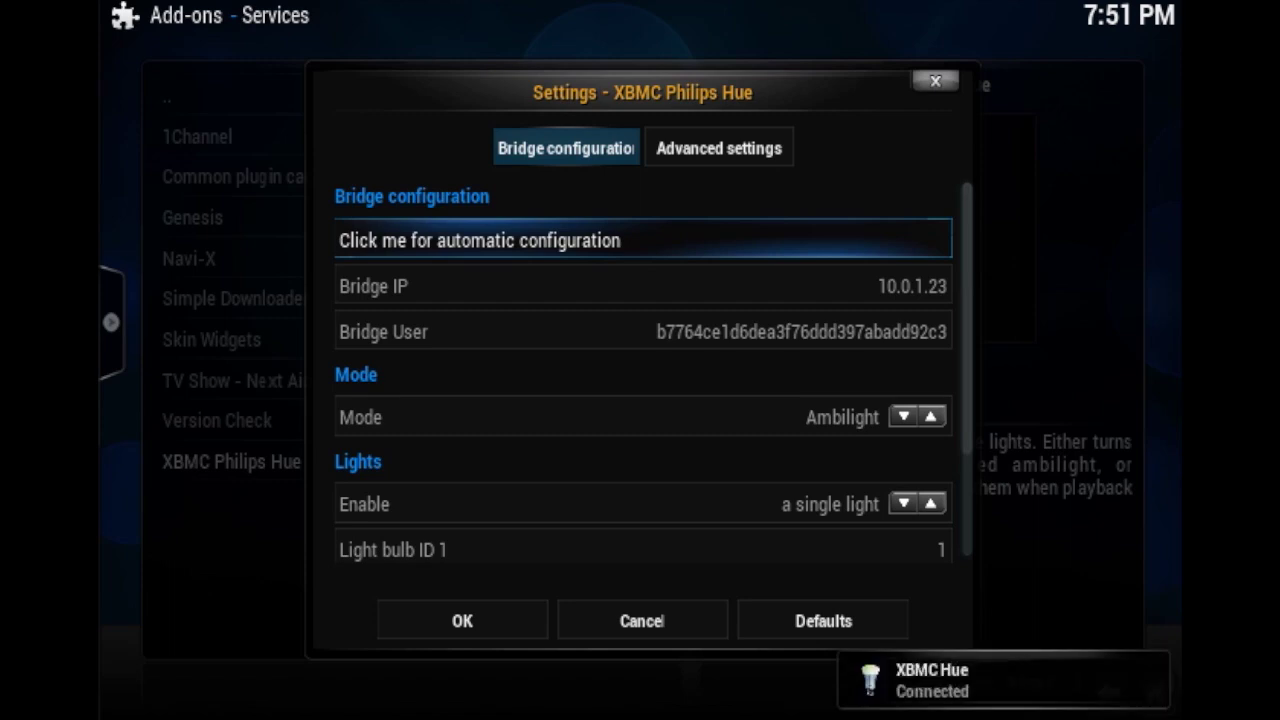
{"action": "left_click", "coordinate": [643, 286]}
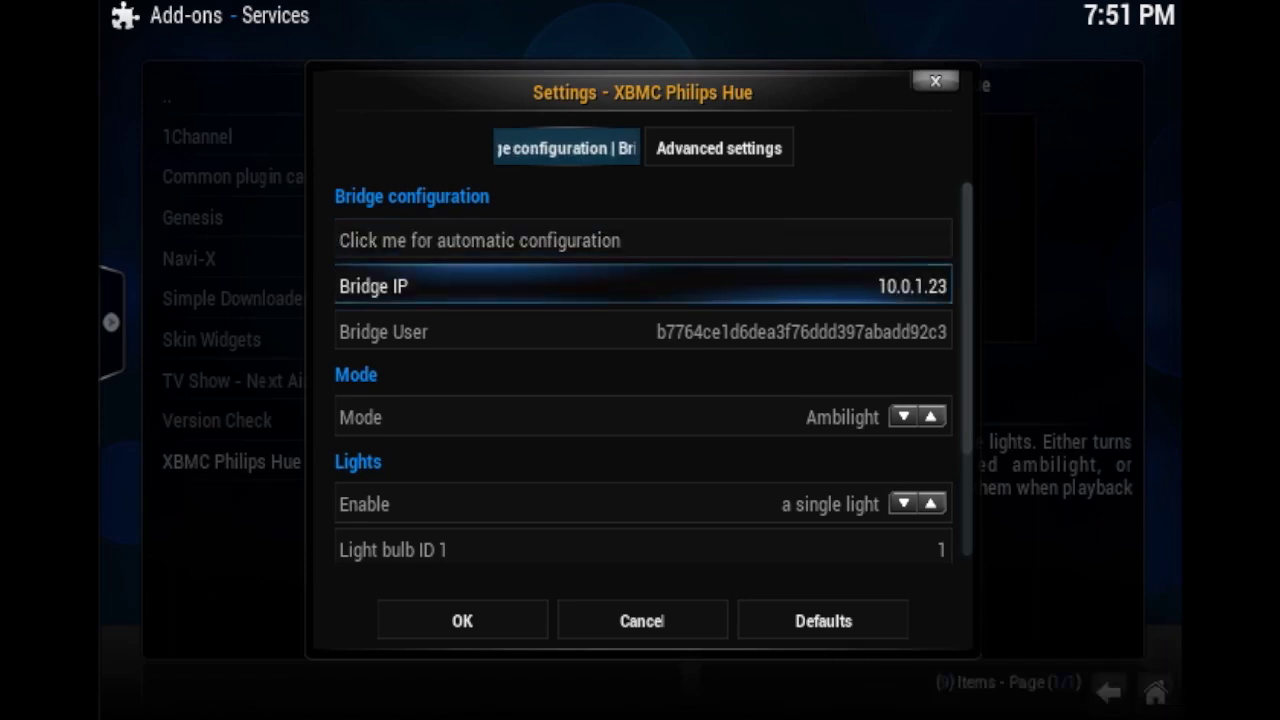
{"action": "left_click", "coordinate": [643, 332]}
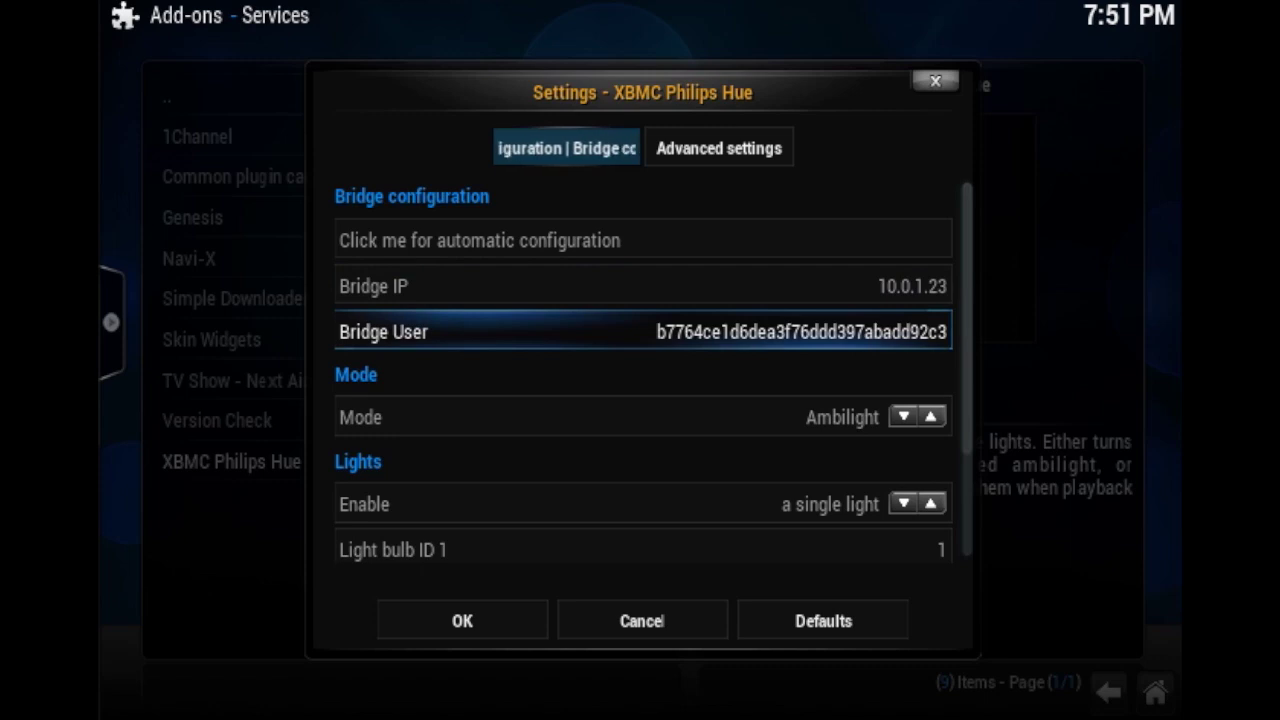
- Set the mode to Theatre and enable a group of lights
{"action": "left_click", "coordinate": [643, 417]}
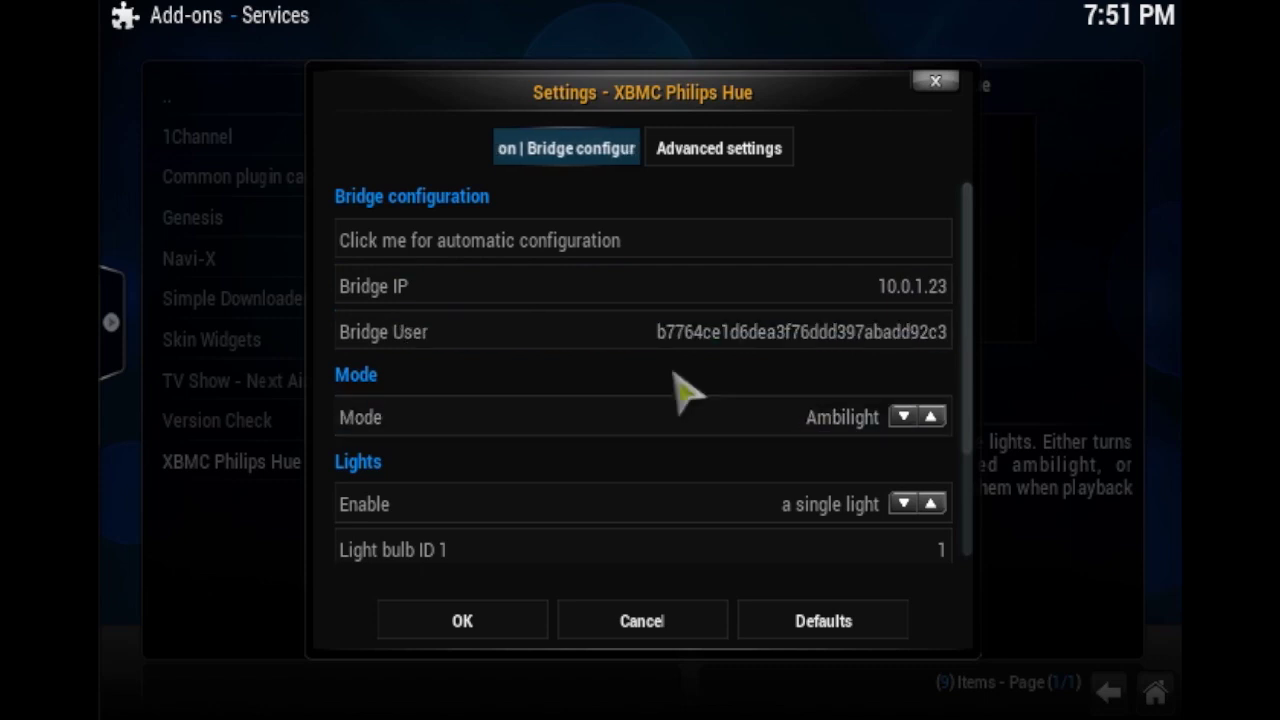
{"action": "left_click", "coordinate": [903, 417]}
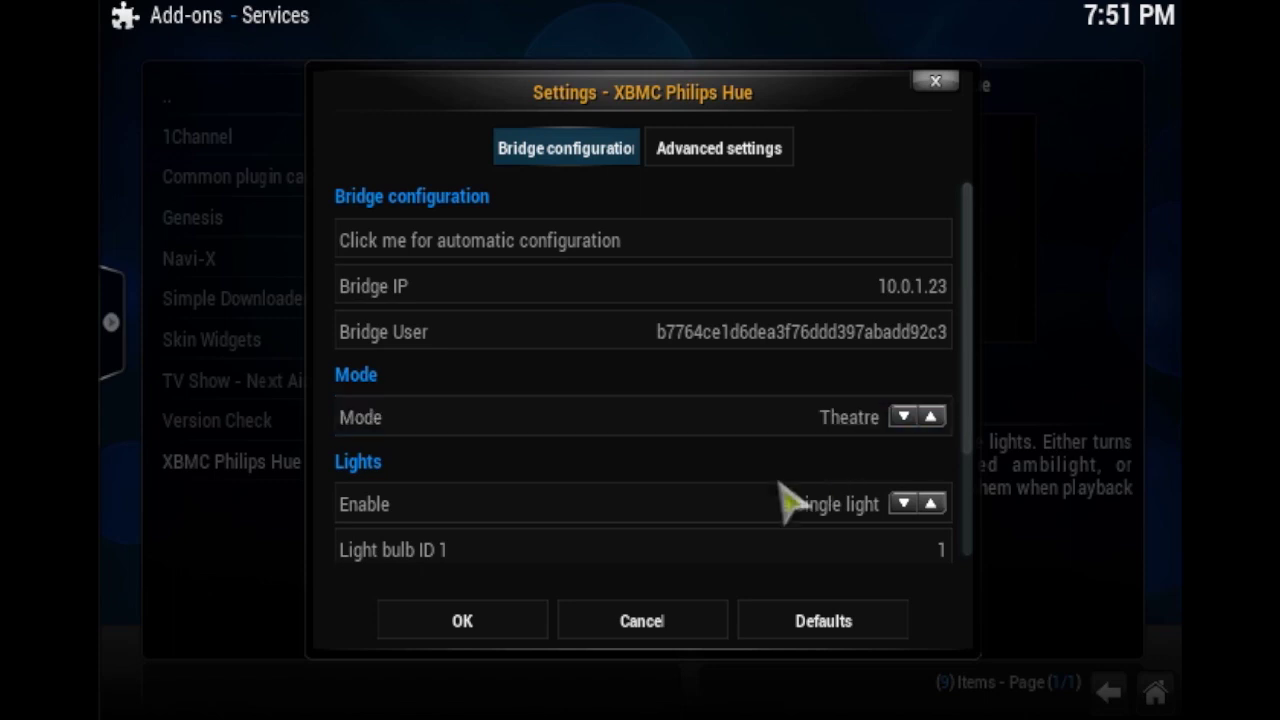
{"action": "scroll", "coordinate": [826, 478], "scroll_direction": "down", "scroll_amount": 1}
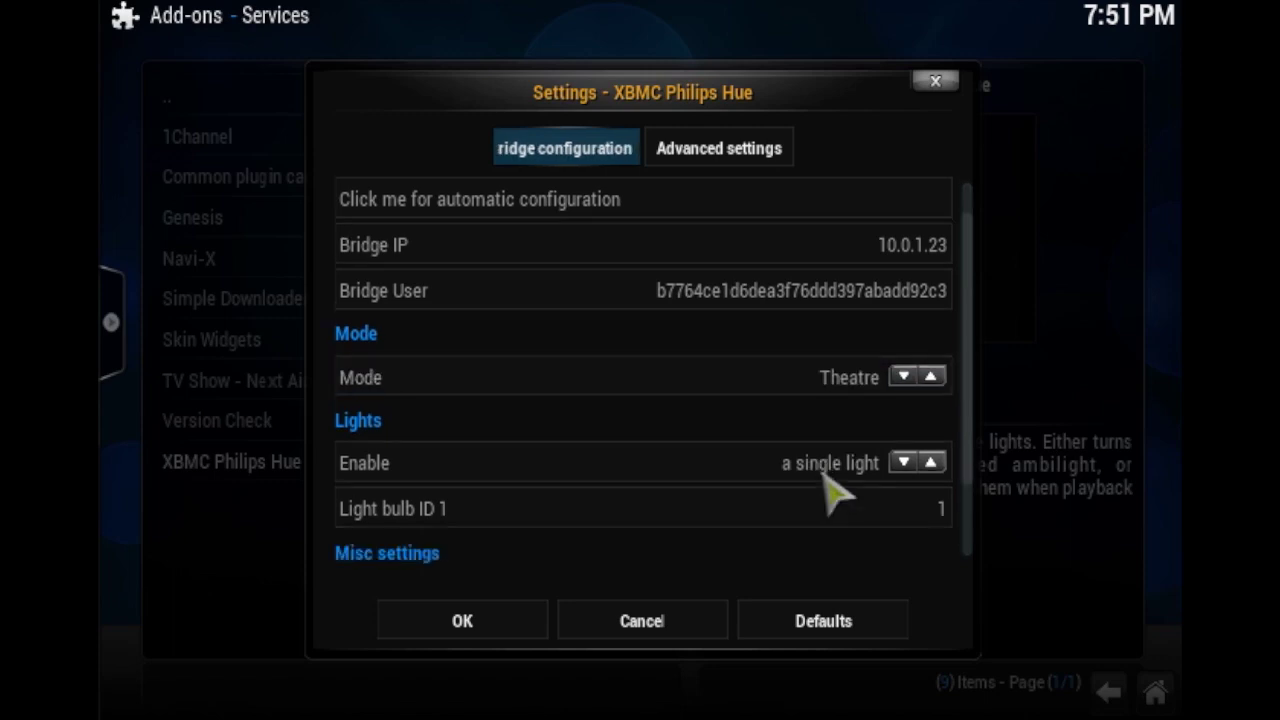
{"action": "left_click", "coordinate": [826, 478]}
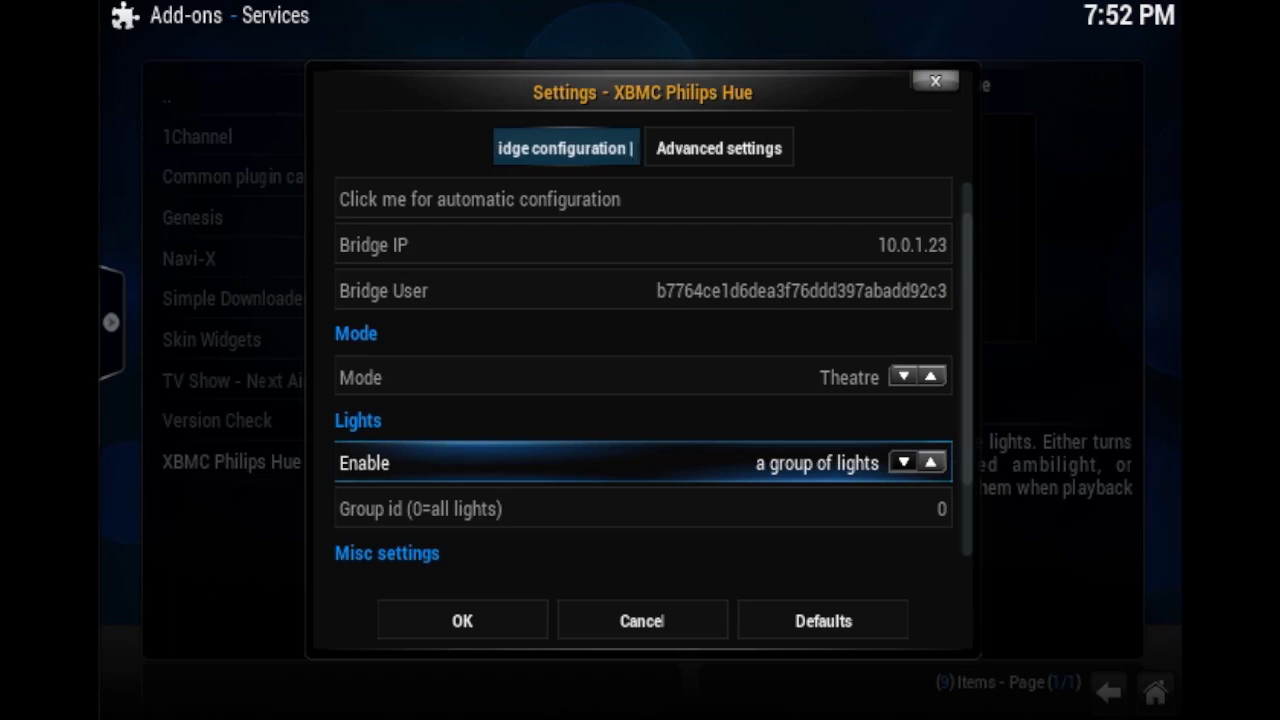
- Cycle through the other choices for enabled lights and return to a group of lights
{"action": "left_click", "coordinate": [903, 464]}
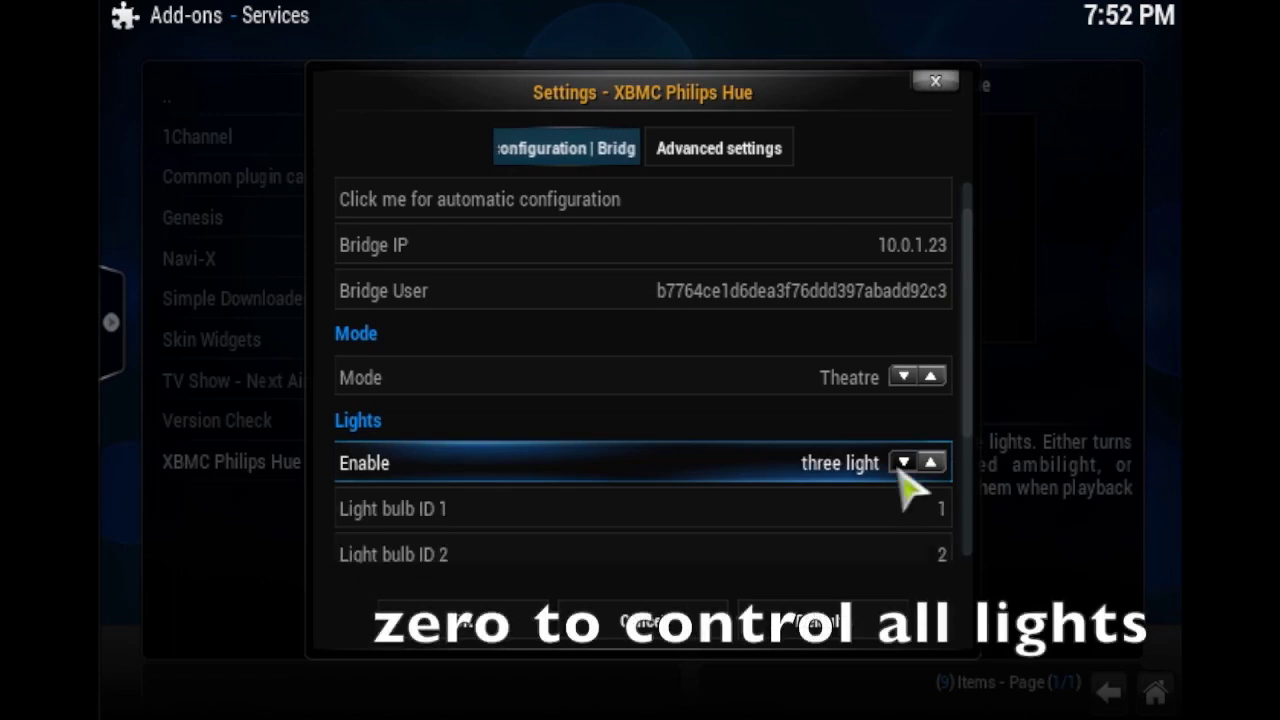
{"action": "left_click", "coordinate": [903, 464]}
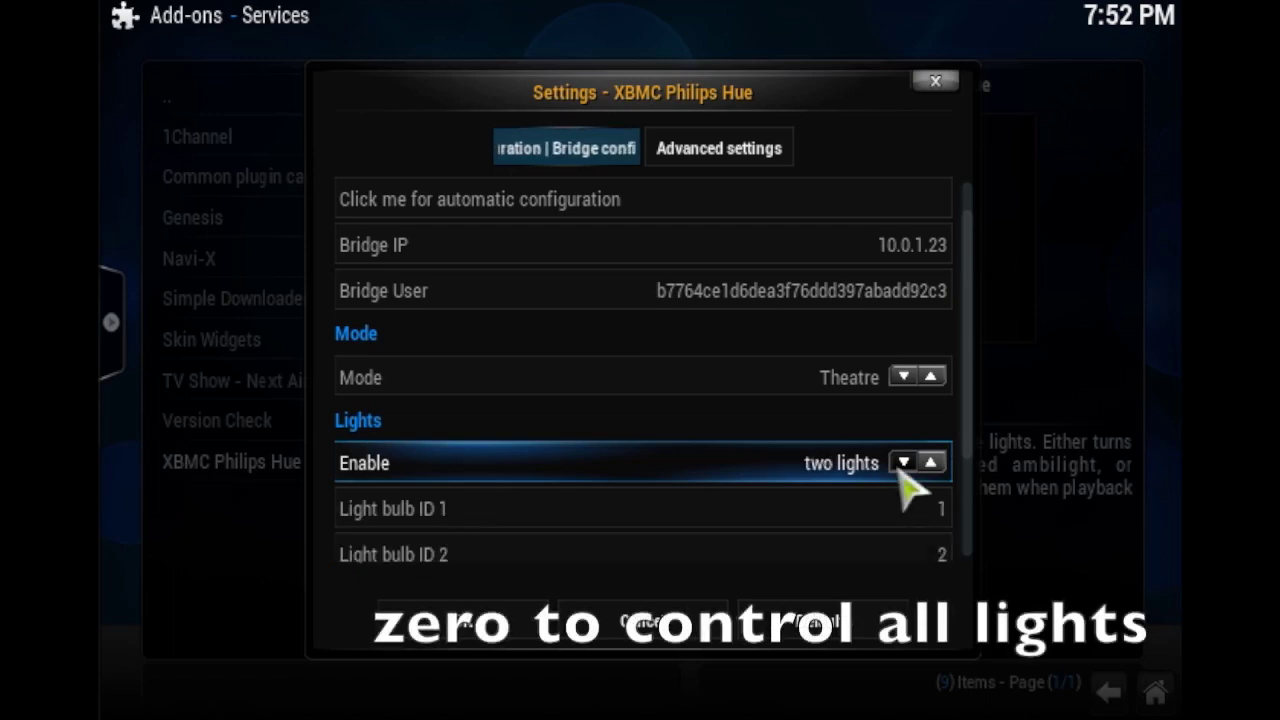
{"action": "left_click", "coordinate": [903, 464]}
{"action": "left_click", "coordinate": [903, 466]}
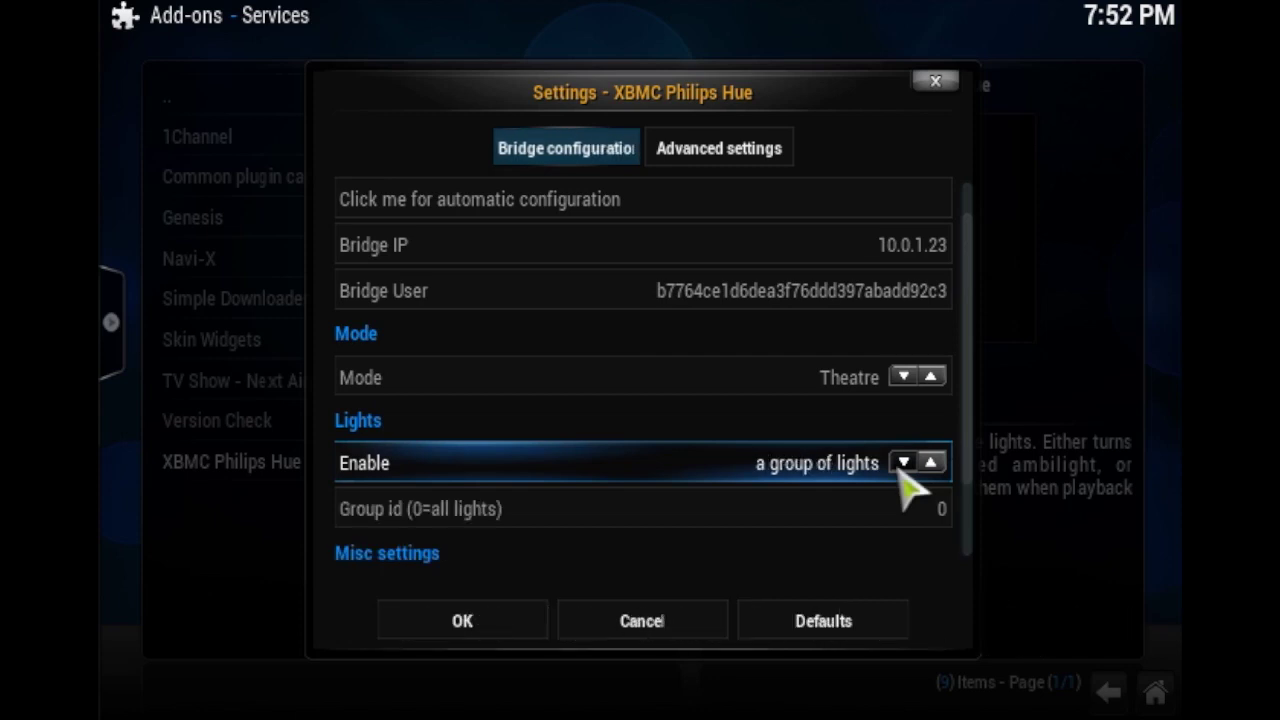
- Set the Dim/Undim transition time to 10.00 in the advanced settings
{"action": "key", "text": "Down"}
{"action": "key", "text": "Down"}
{"action": "key", "text": "Down"}
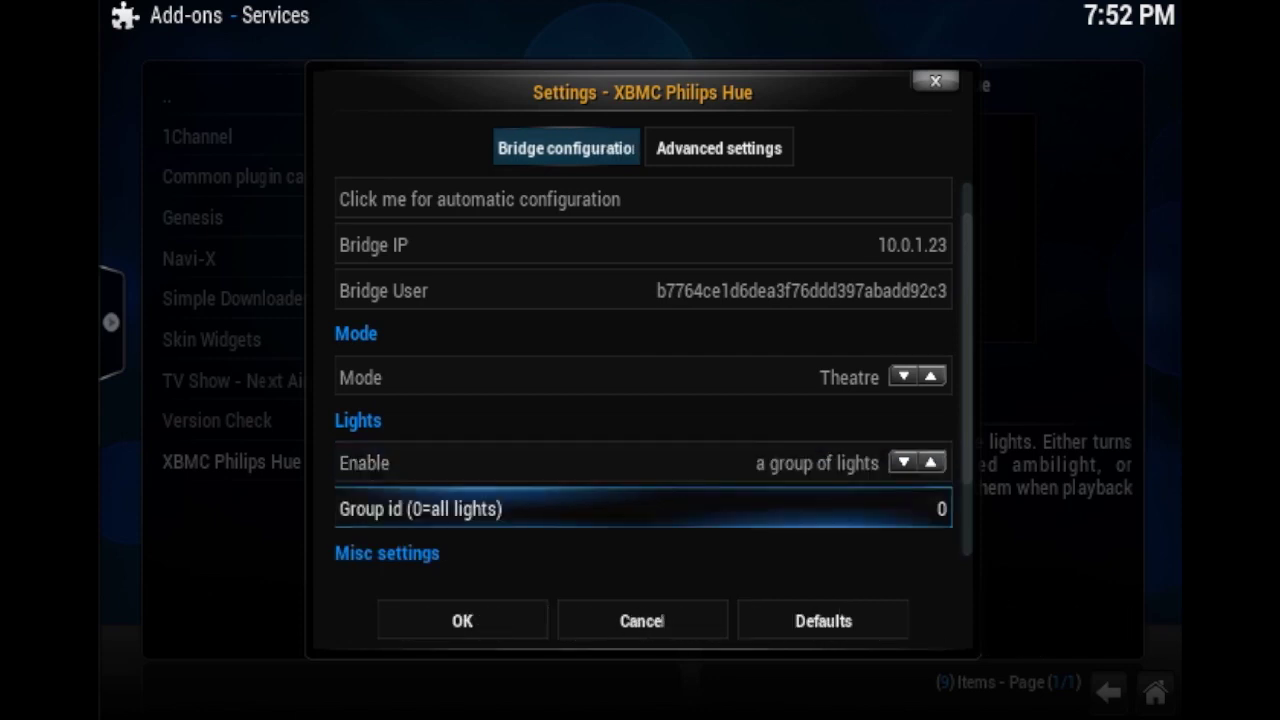
{"action": "key", "text": "Down"}
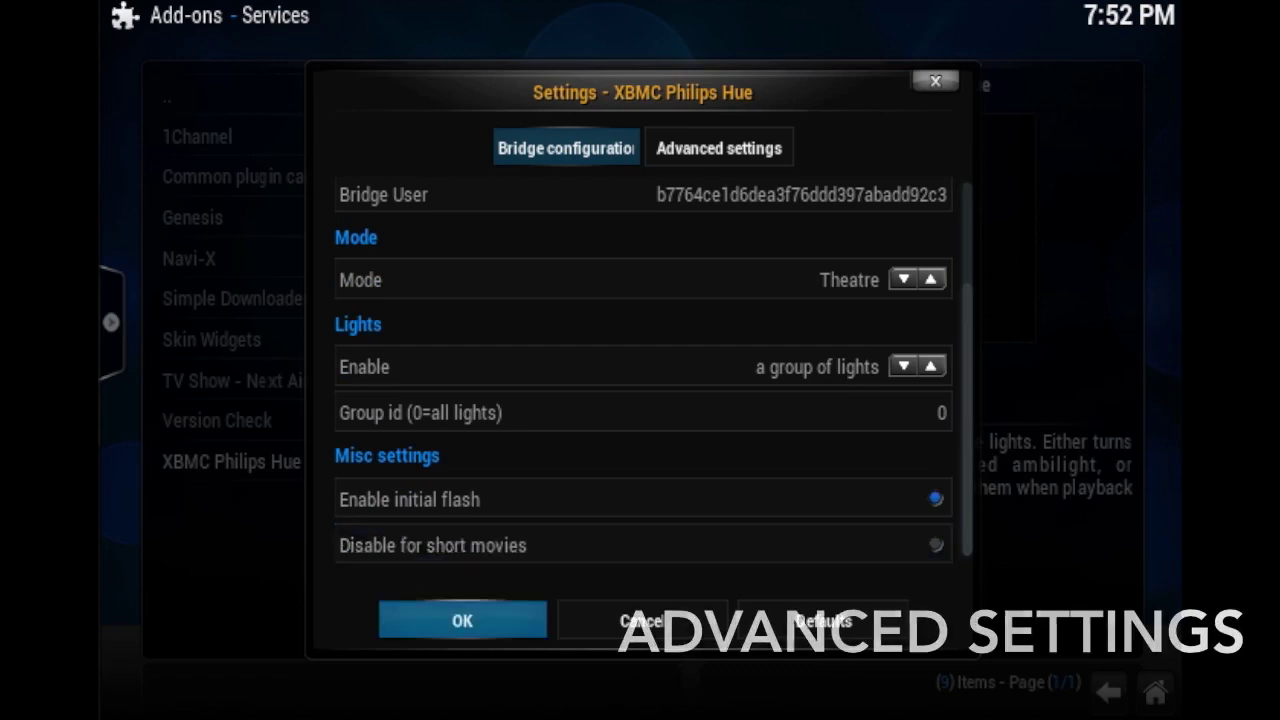
{"action": "key", "text": "Up"}
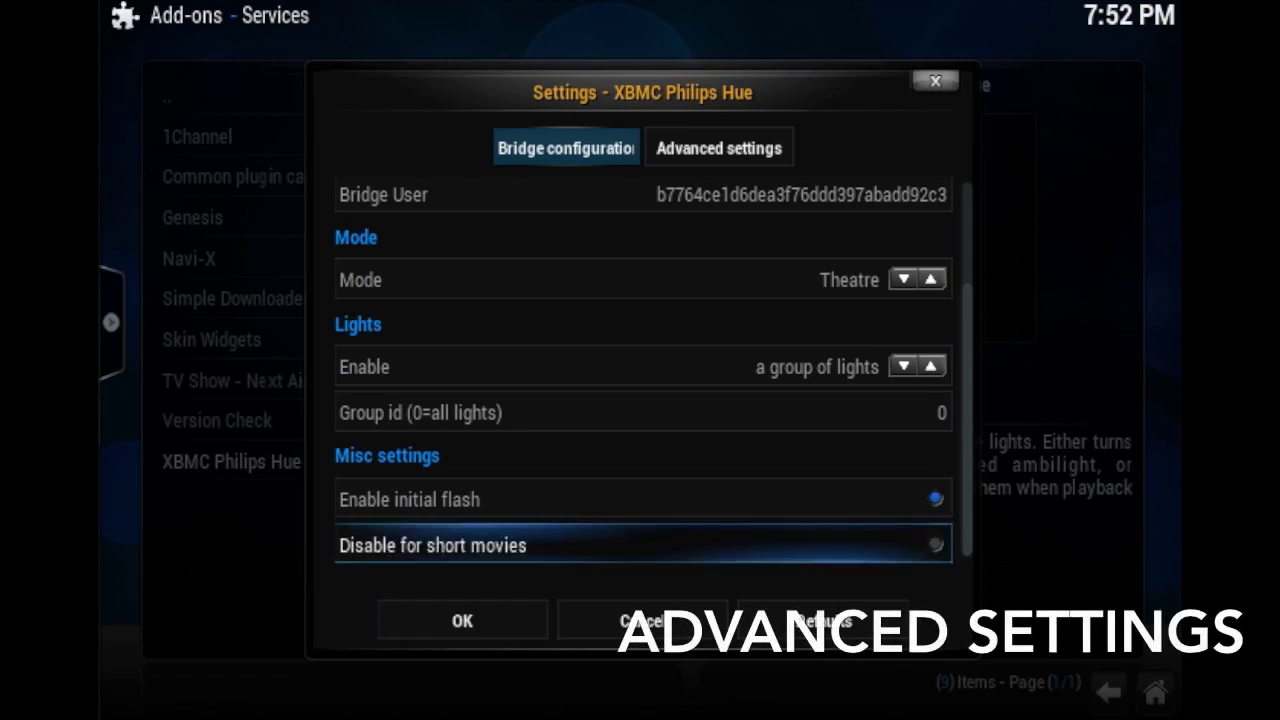
{"action": "left_click", "coordinate": [702, 142]}
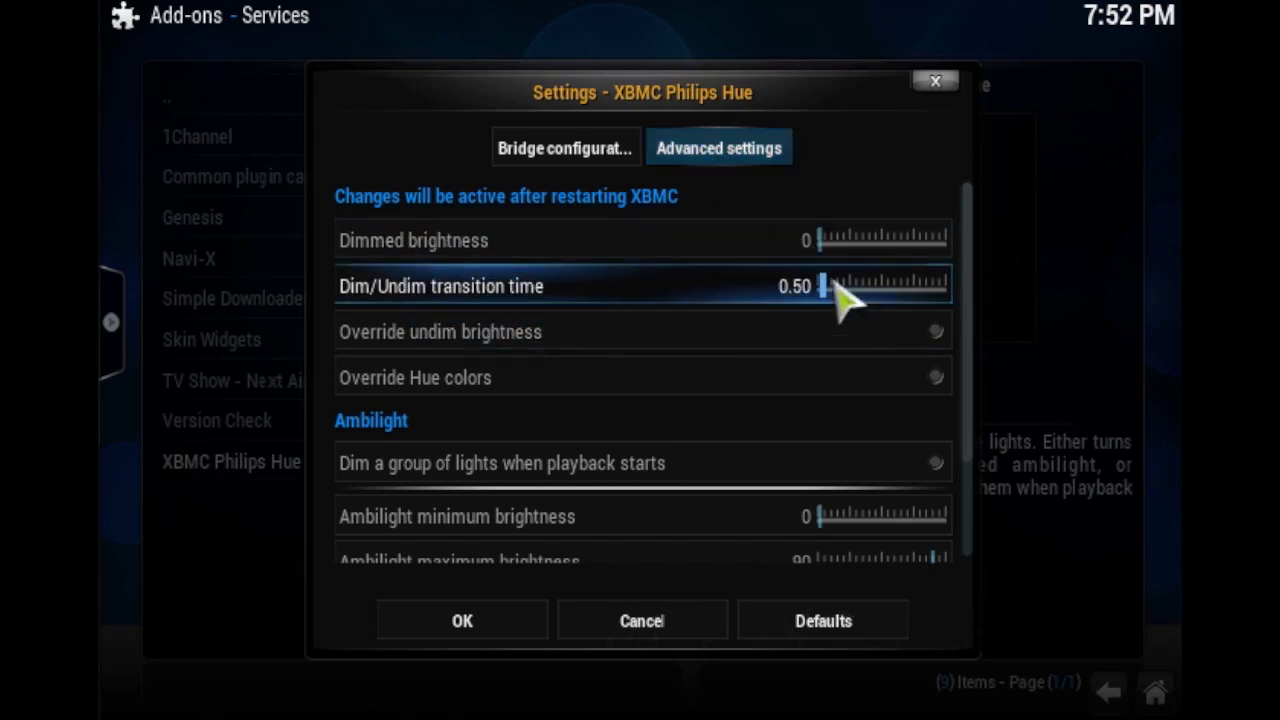
{"action": "left_click_drag", "start_coordinate": [834, 282], "coordinate": [968, 295]}
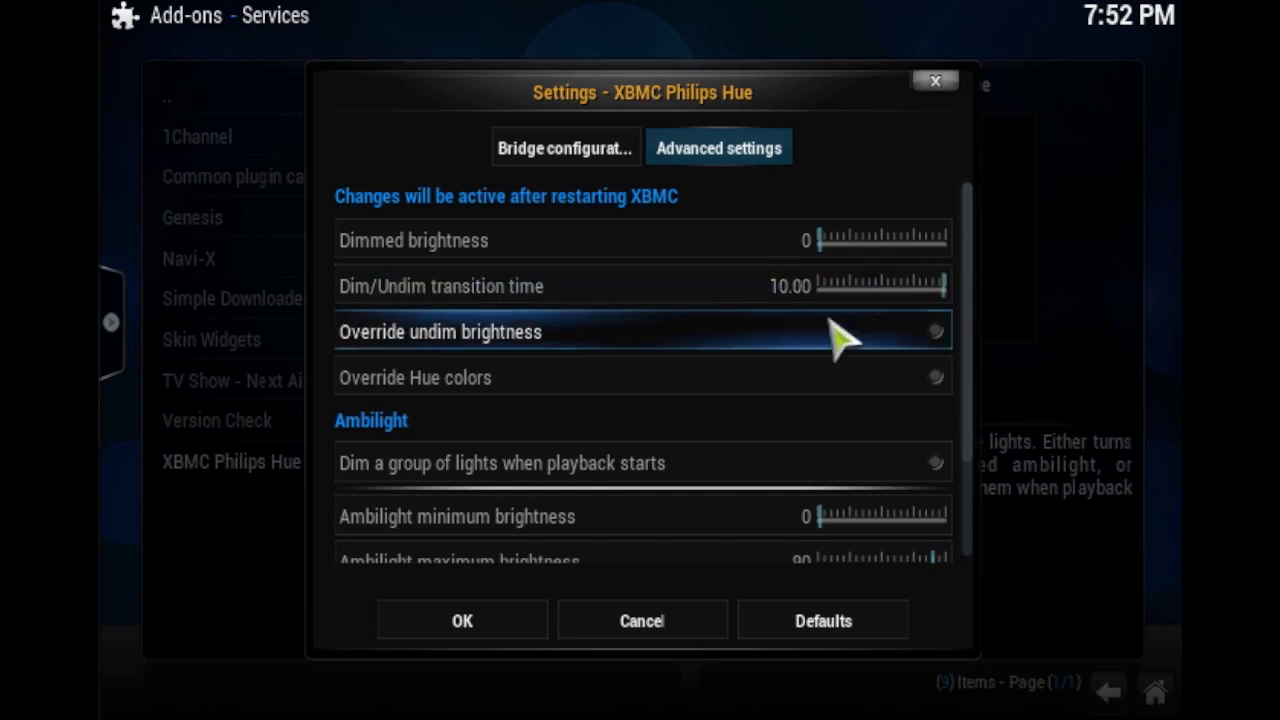
- Check the remaining Ambilight and debug options and save the add-on settings
{"action": "scroll", "coordinate": [852, 405], "scroll_direction": "down", "scroll_amount": 2}
{"action": "scroll", "coordinate": [855, 400], "scroll_direction": "down", "scroll_amount": 1}
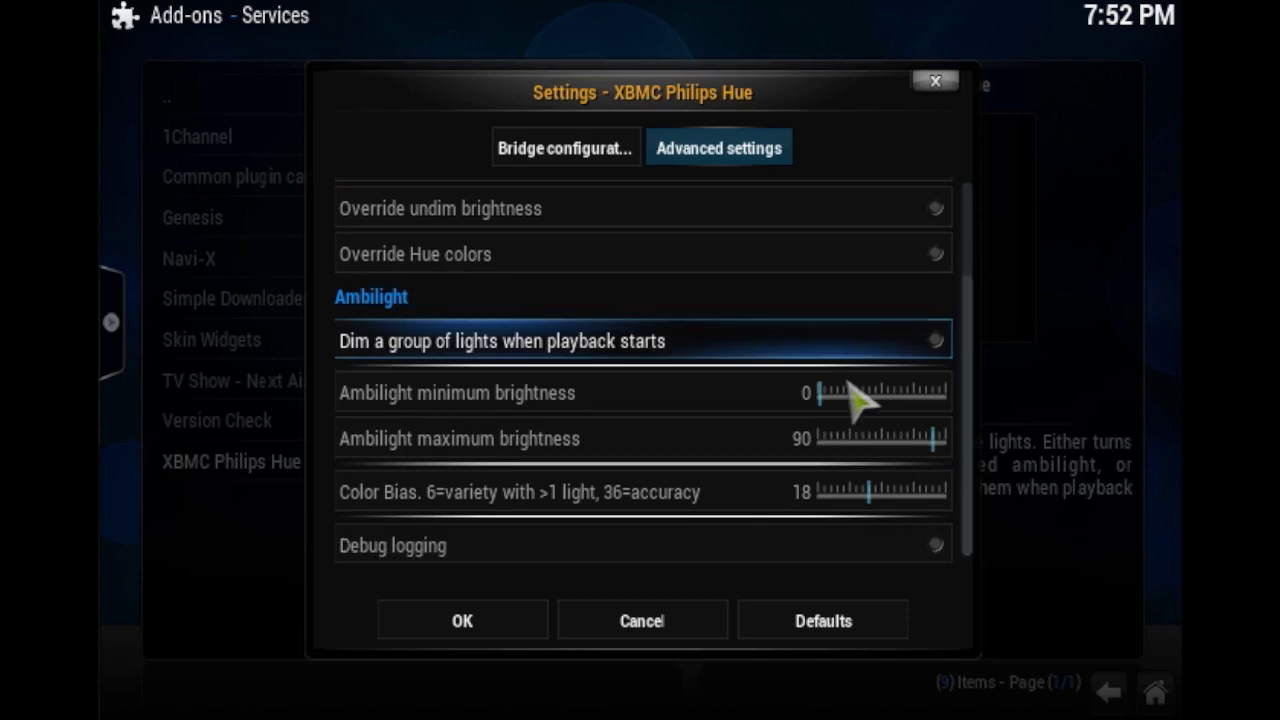
{"action": "scroll", "coordinate": [855, 400], "scroll_direction": "down", "scroll_amount": 1}
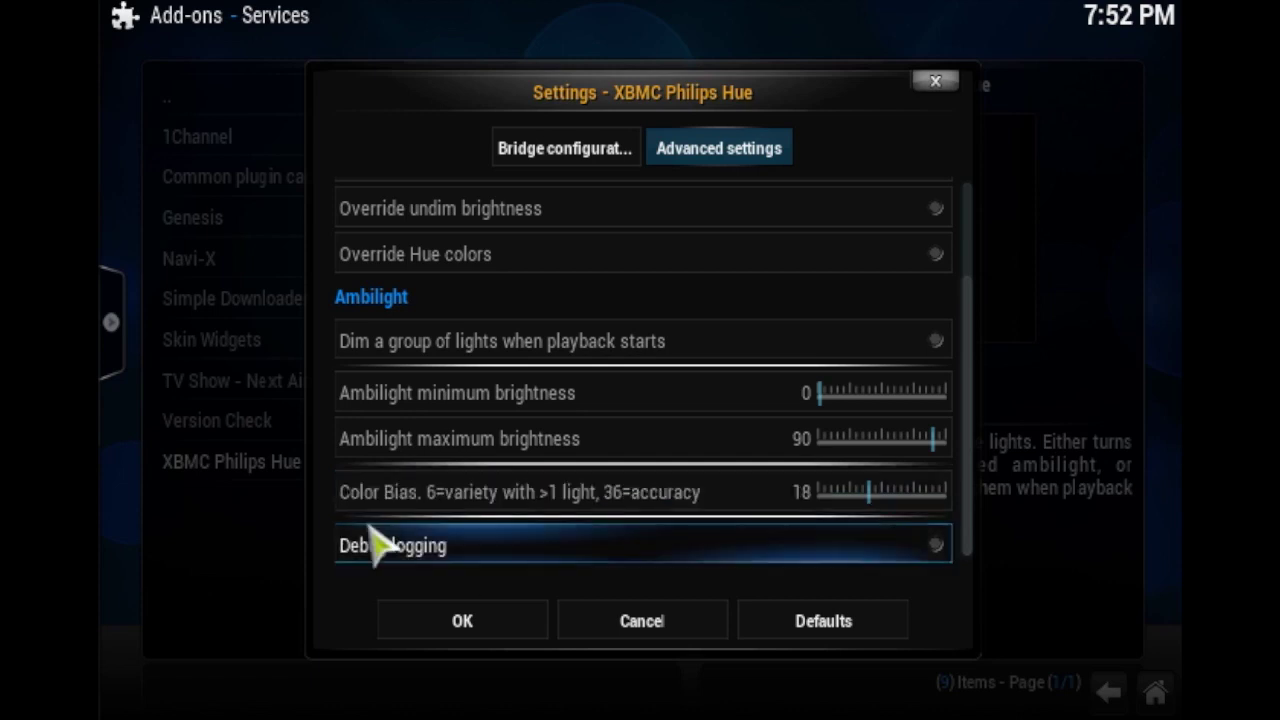
{"action": "left_click", "coordinate": [470, 621]}
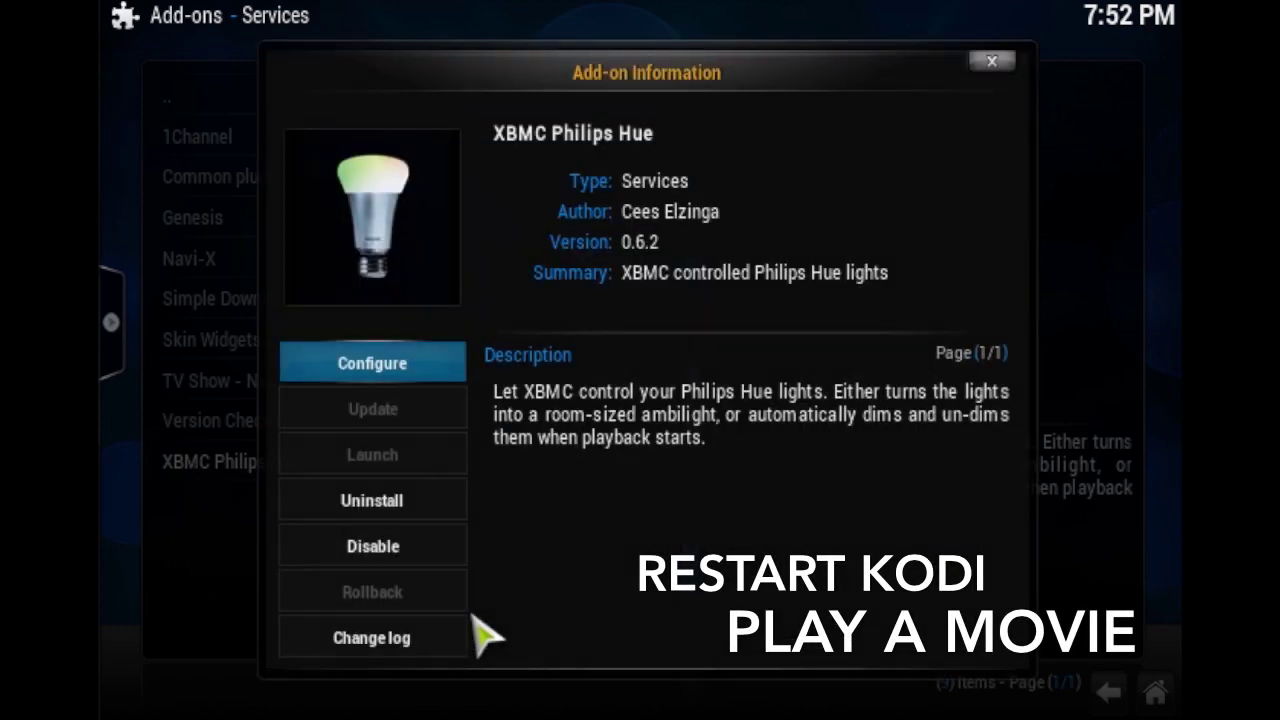